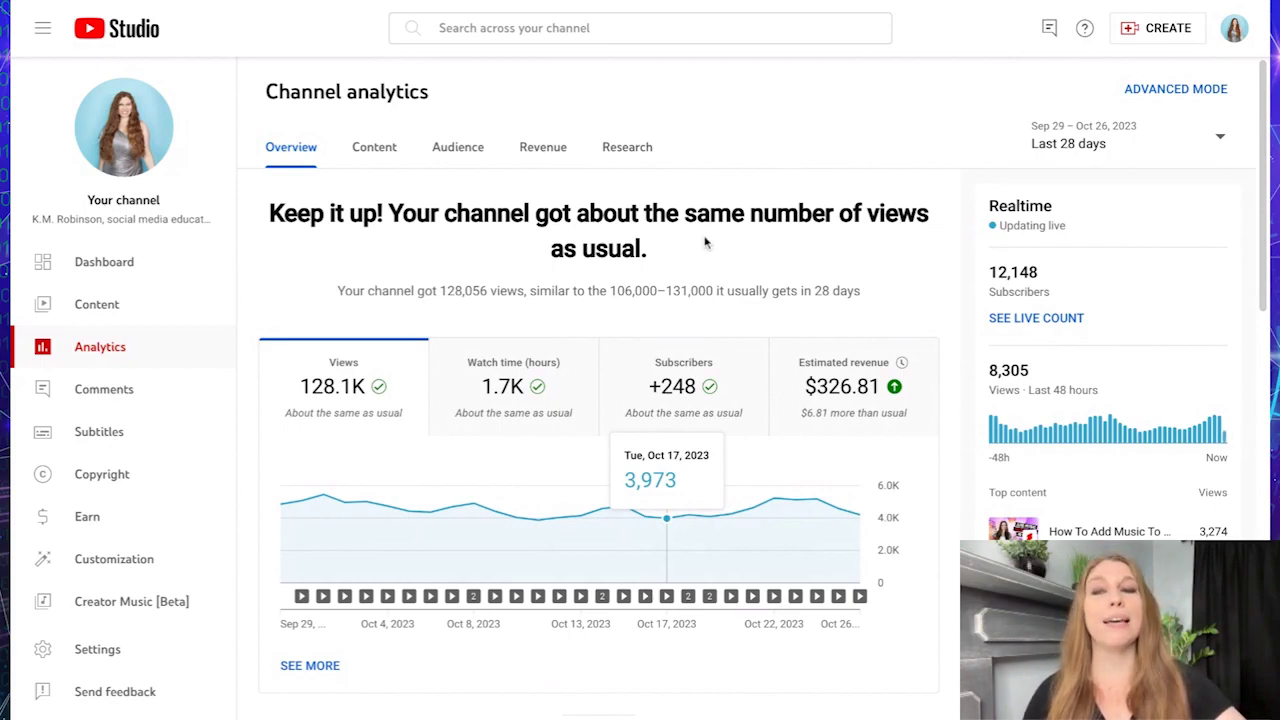
# - Open the upload defaults in the channel settings and go to the default title field
pyautogui.click(120, 652)
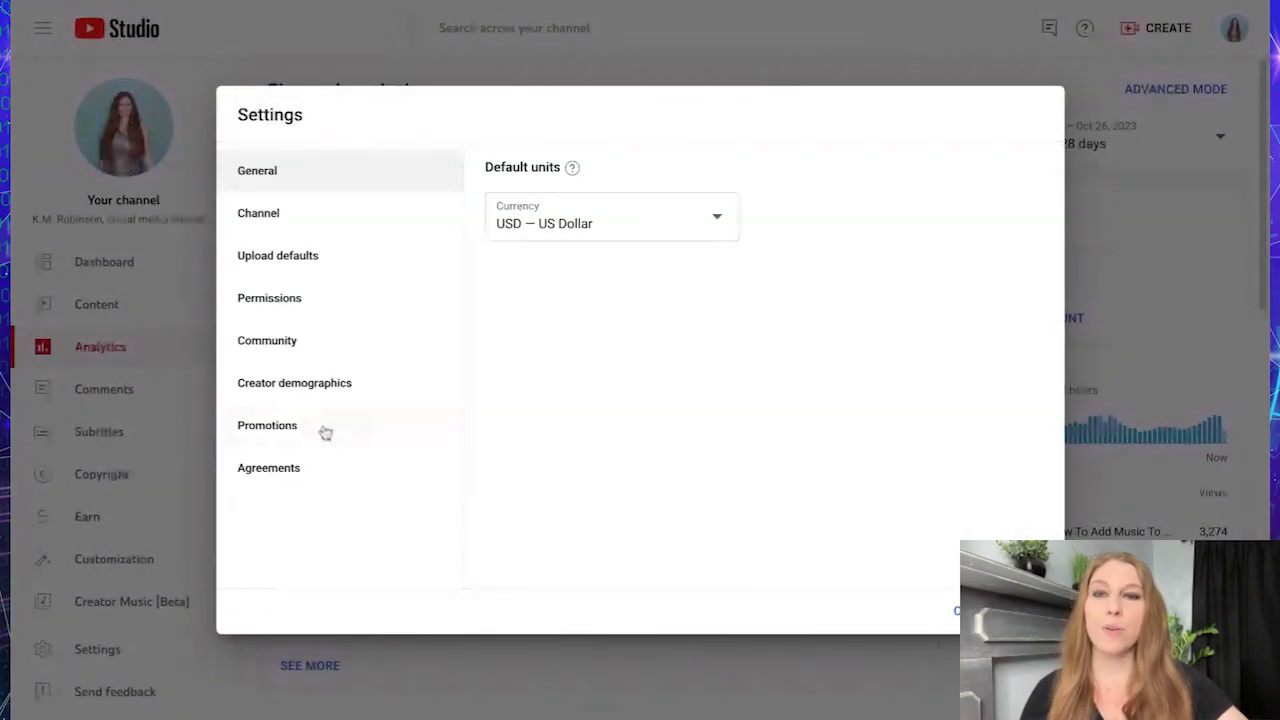
pyautogui.click(328, 260)
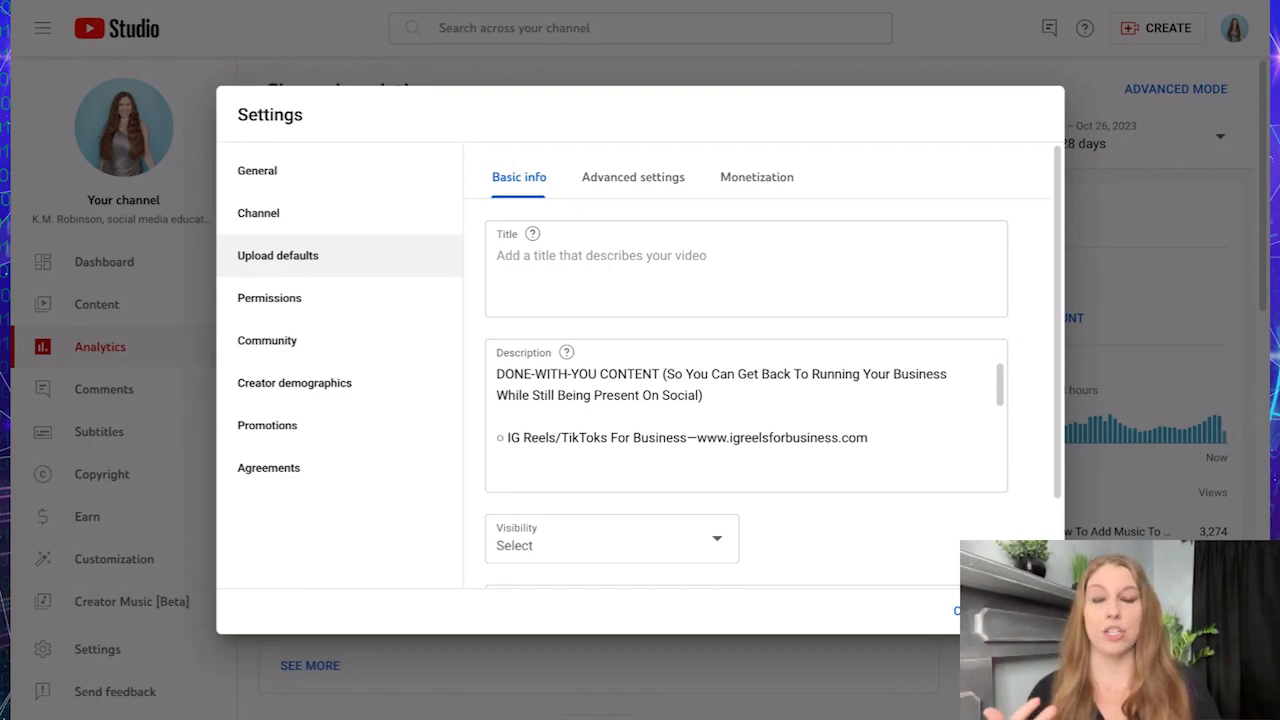
pyautogui.click(687, 261)
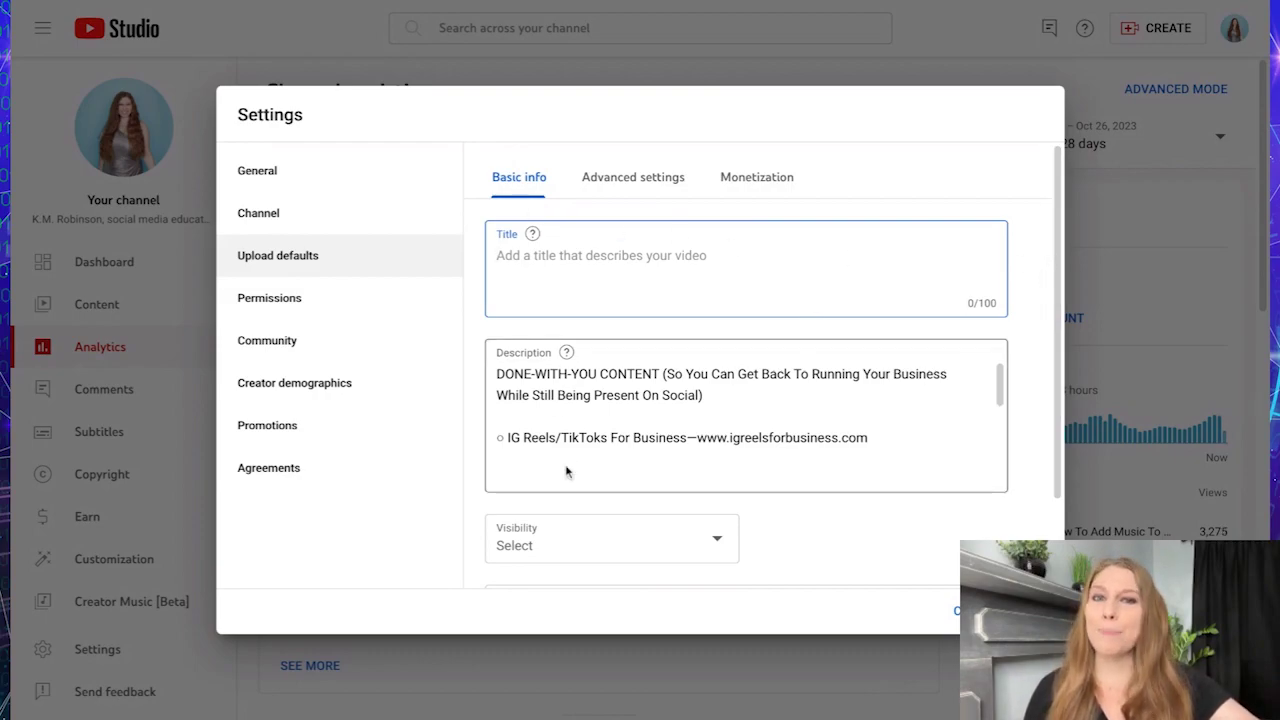
# - Add a separator line of seven dashes above "DONE-WITH-YOU CONTENT" at the start of the default description
pyautogui.click(1000, 379)
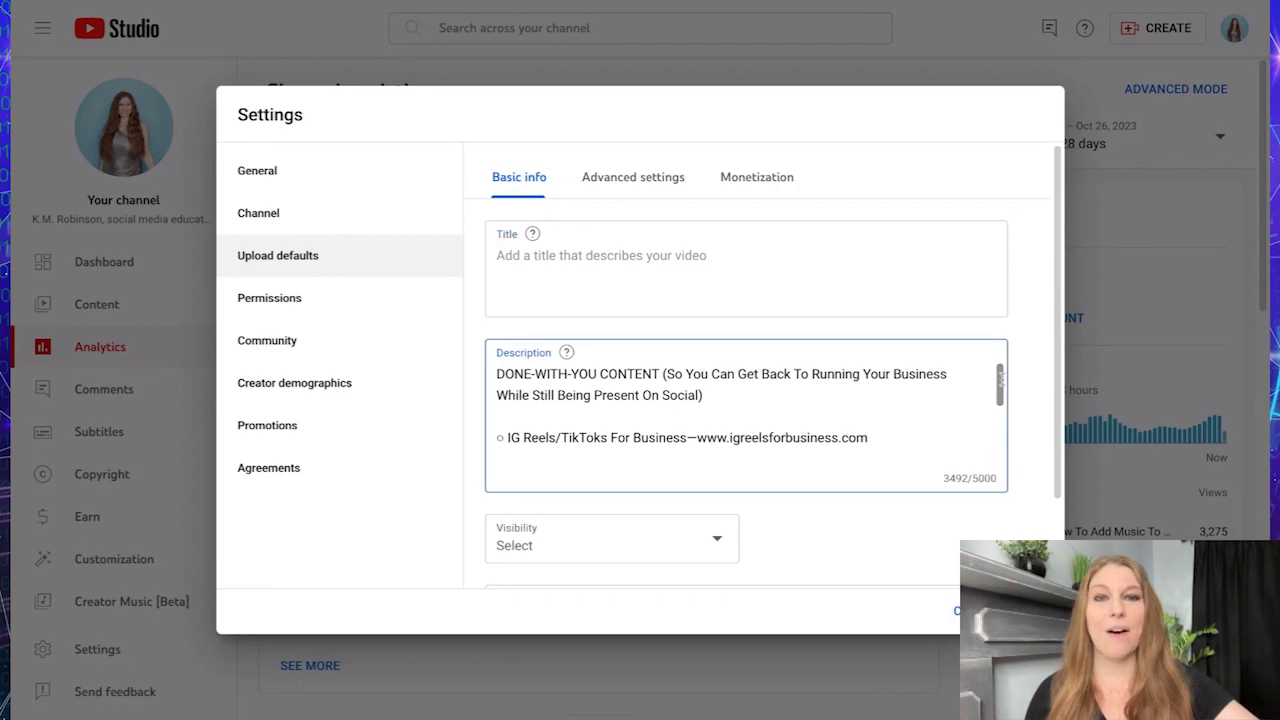
pyautogui.scroll(-5, 1000, 379)
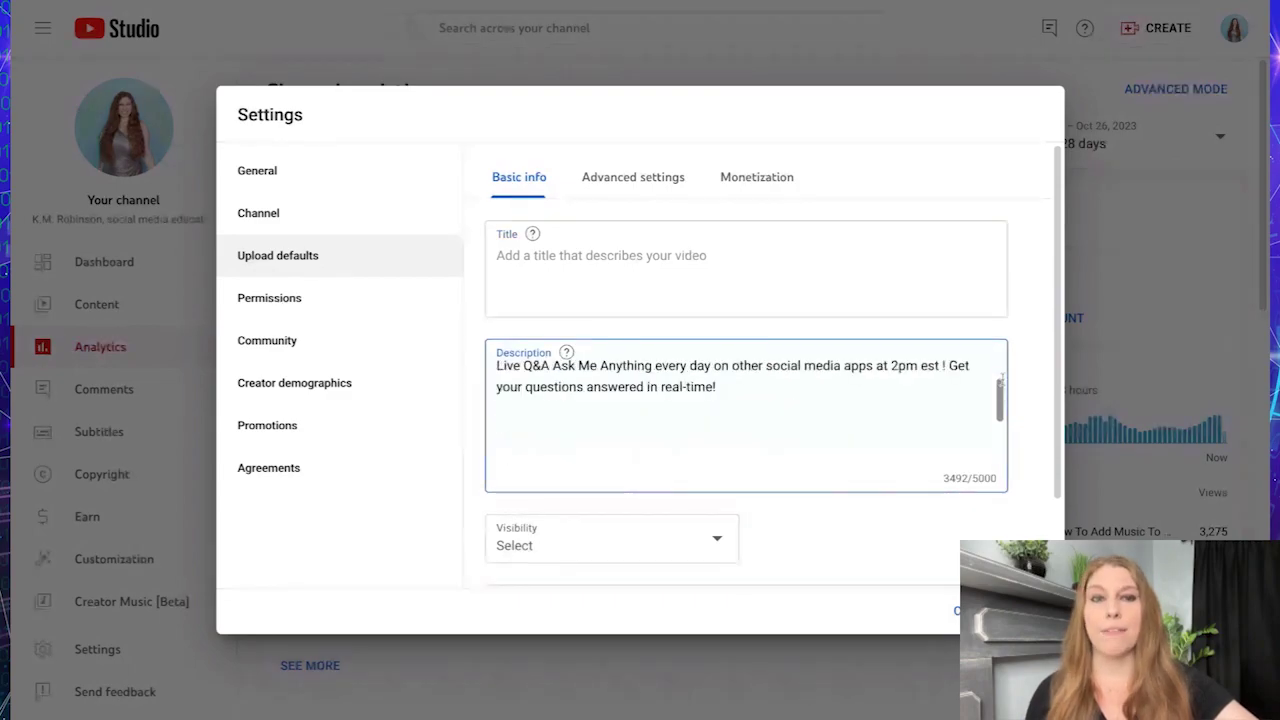
pyautogui.scroll(-8, 746, 415)
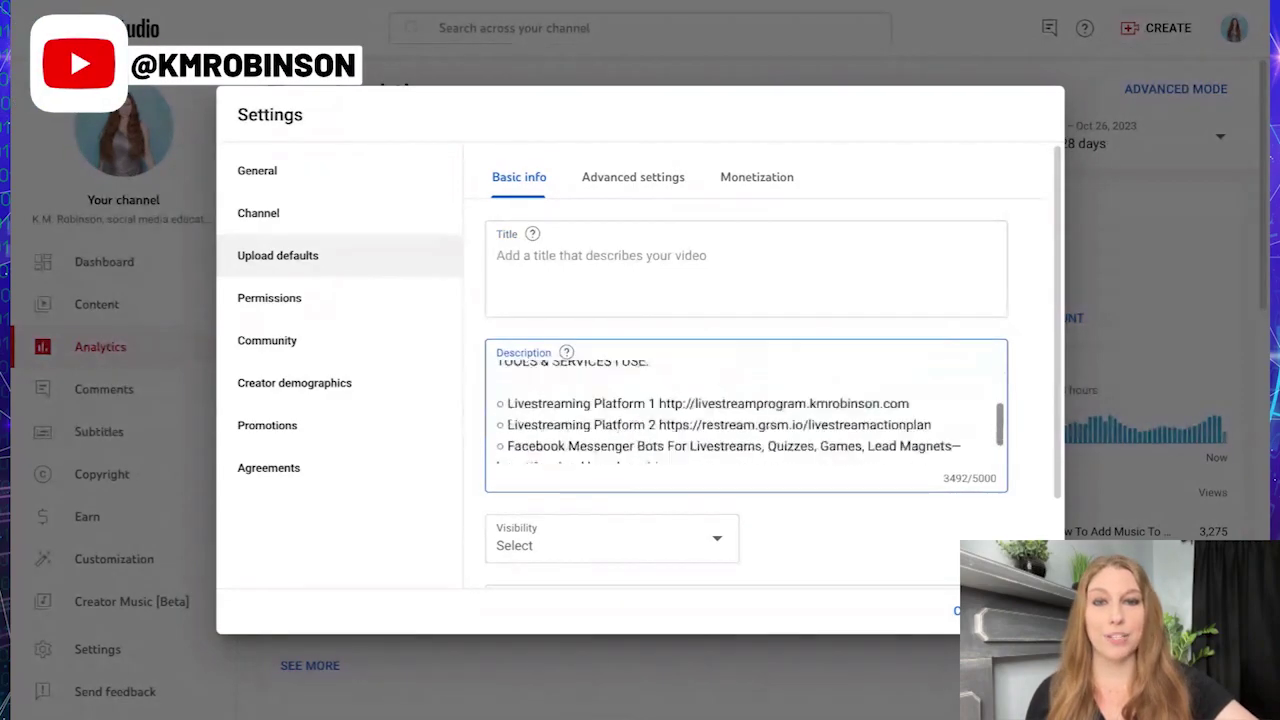
pyautogui.scroll(-4, 746, 415)
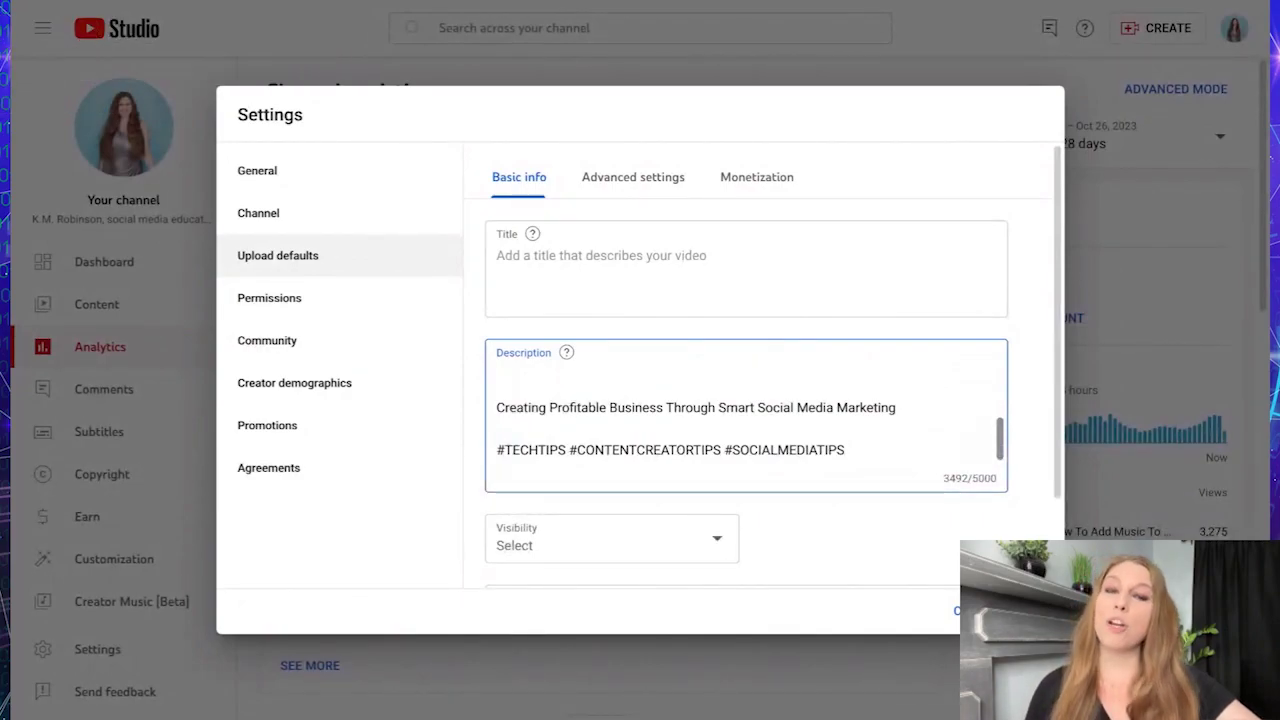
pyautogui.scroll(20, 493, 373)
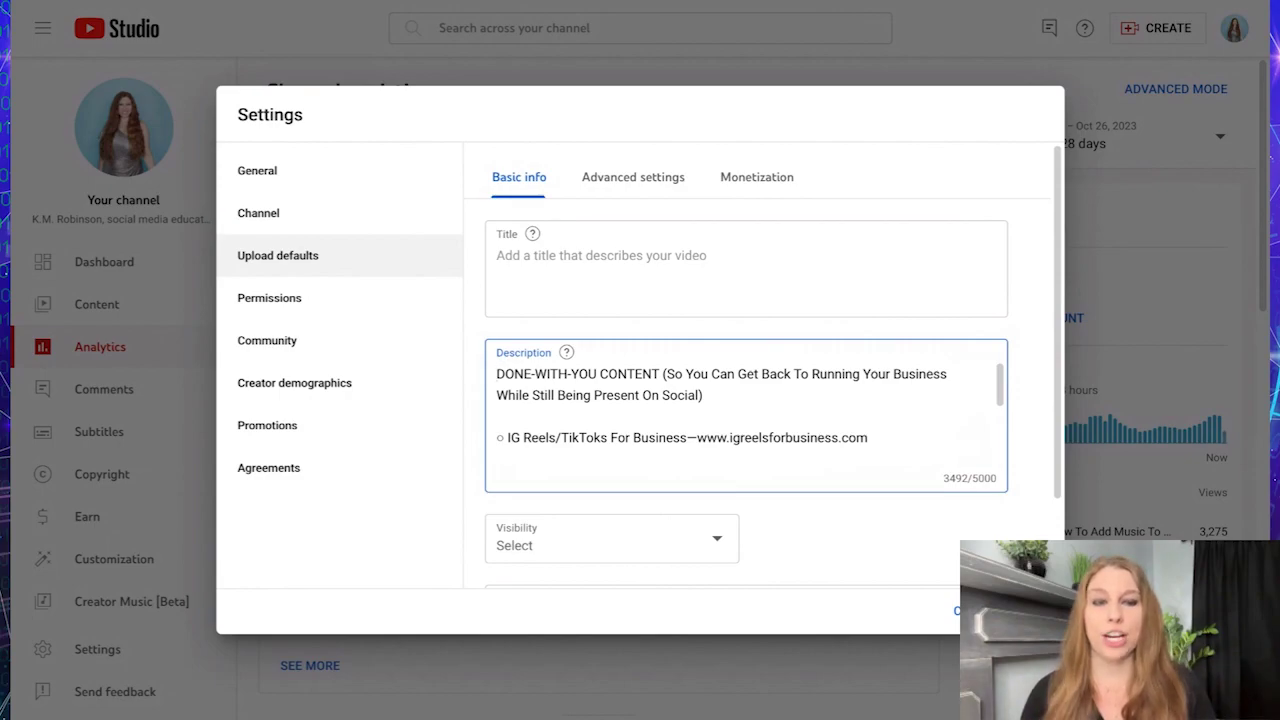
pyautogui.write('-------')
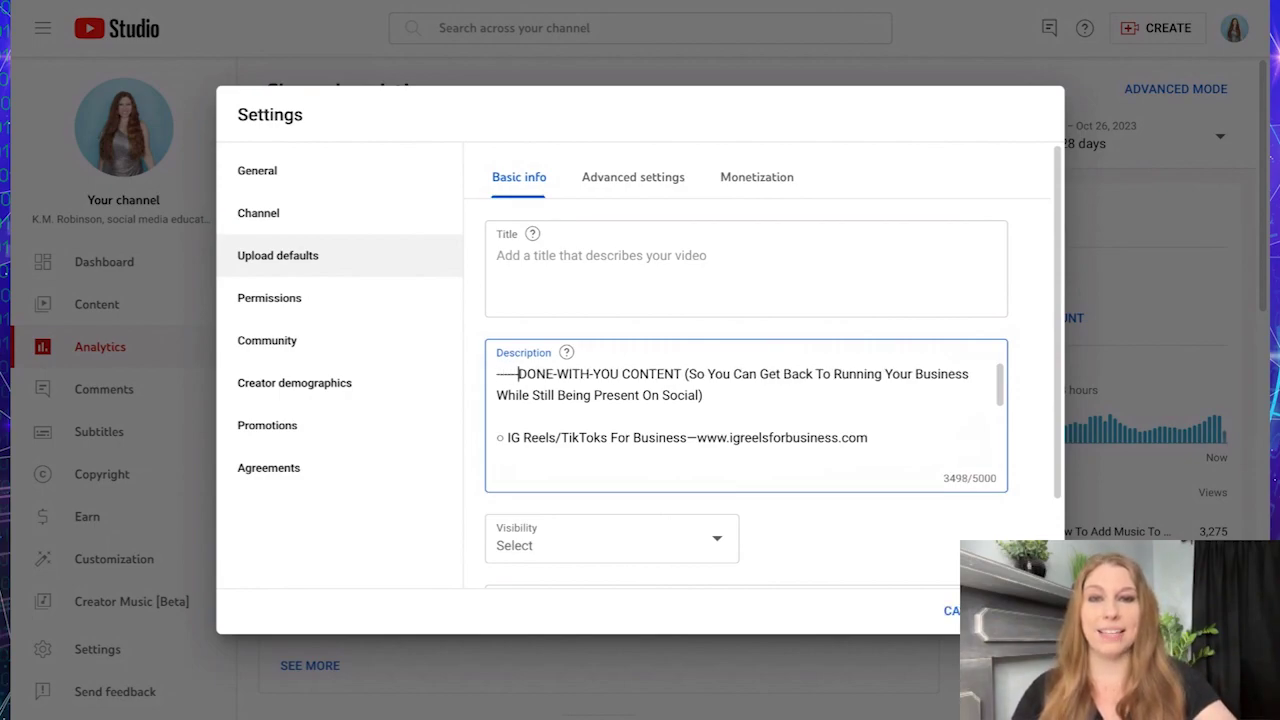
pyautogui.press('Return')
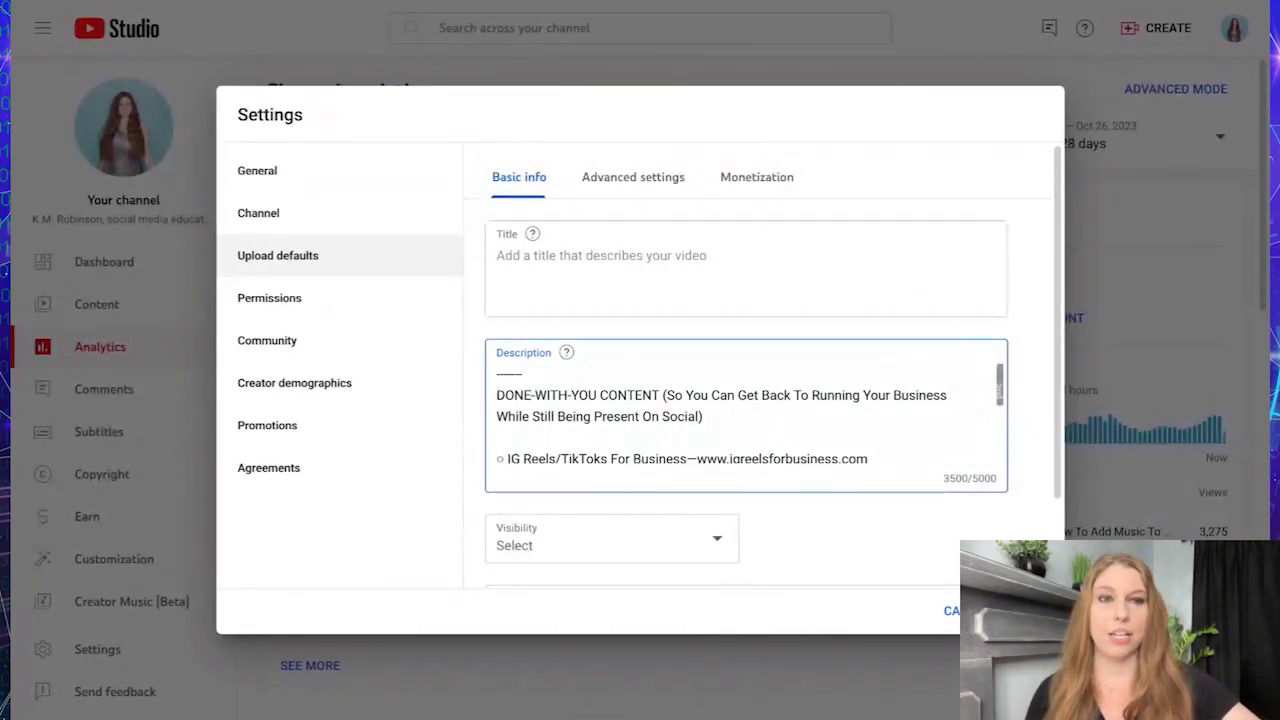
# - Examine the end of the default description, the default visibility choices and the tags field in the basic info
pyautogui.moveTo(998, 385); pyautogui.dragTo(1000, 450)
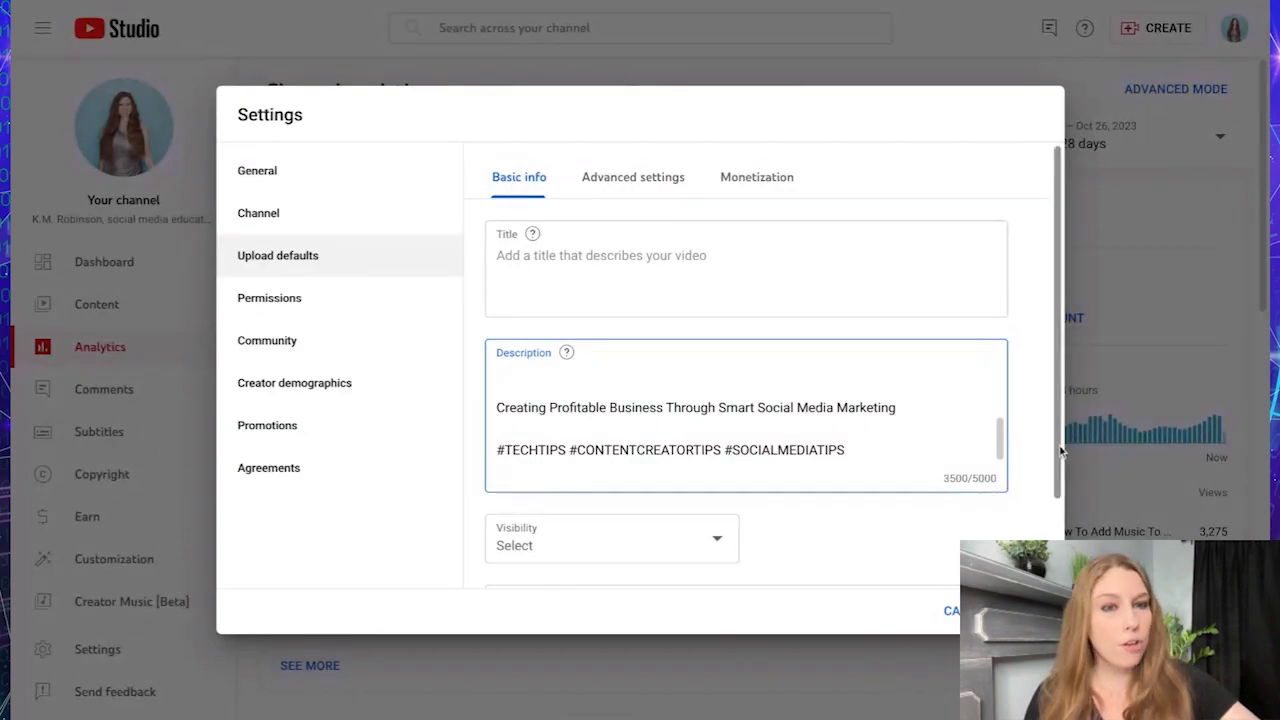
pyautogui.moveTo(1058, 444); pyautogui.dragTo(1058, 523)
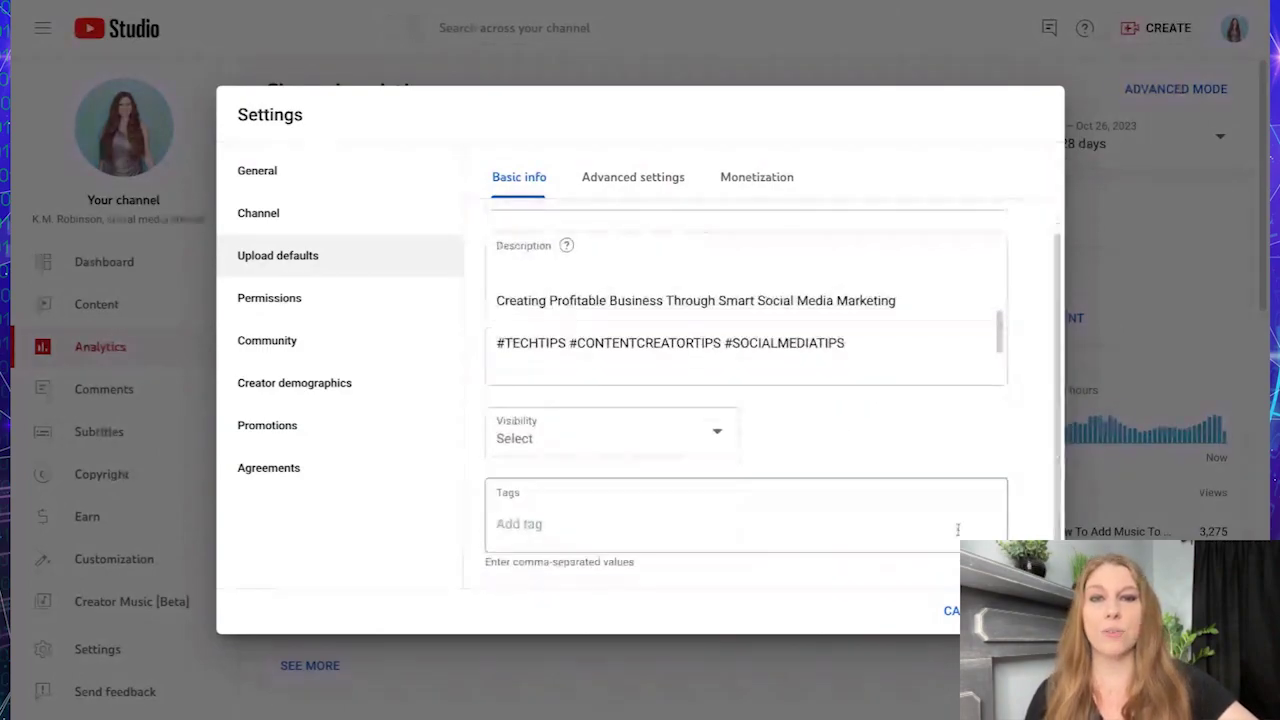
pyautogui.click(725, 440)
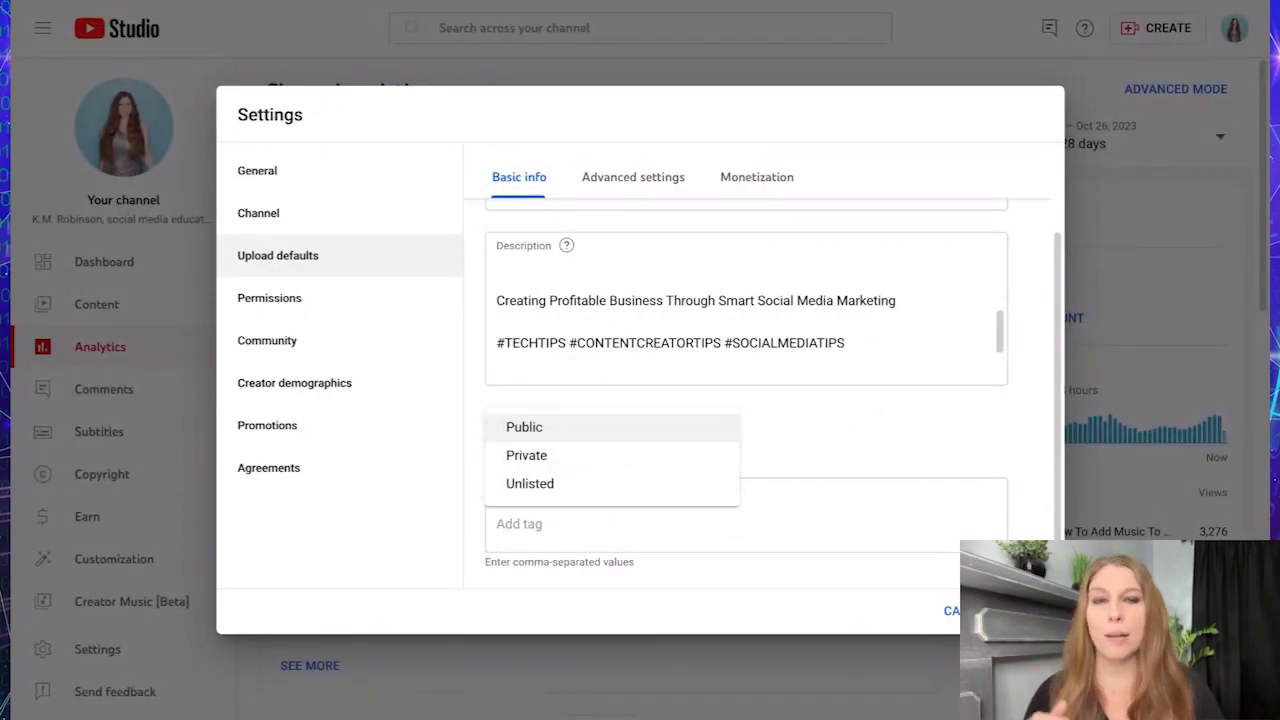
pyautogui.click(1029, 337)
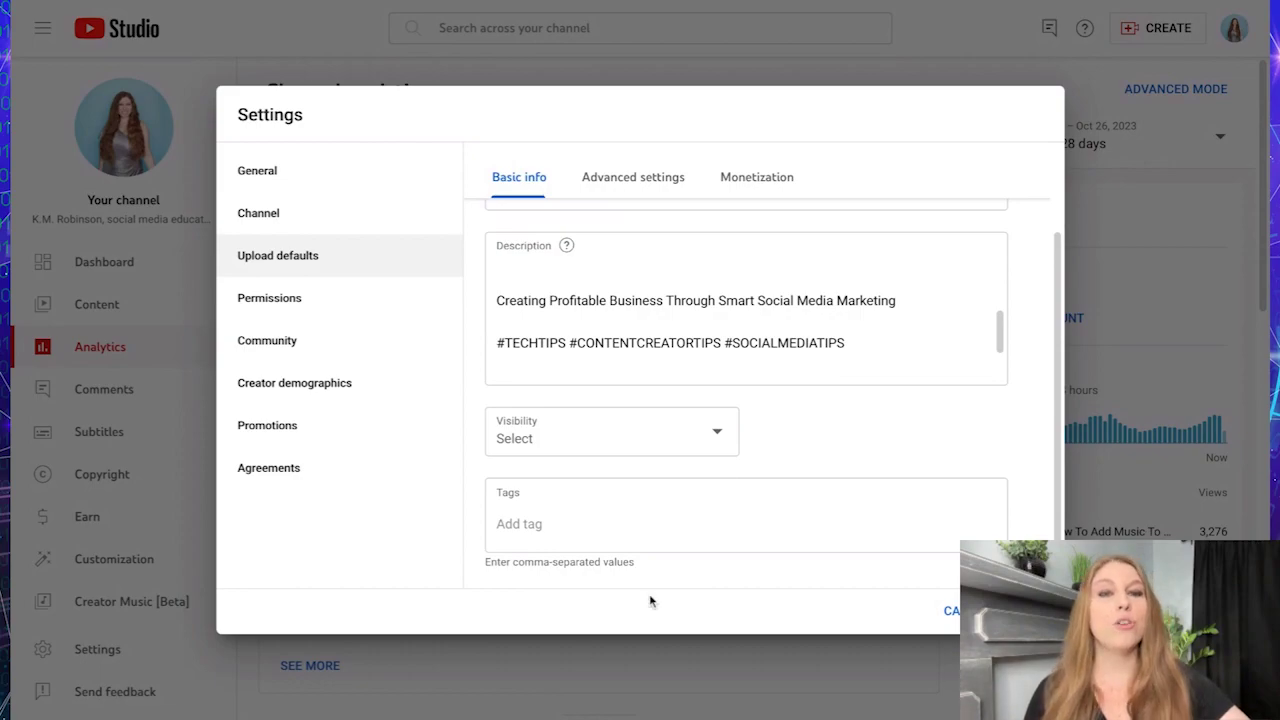
pyautogui.click(689, 531)
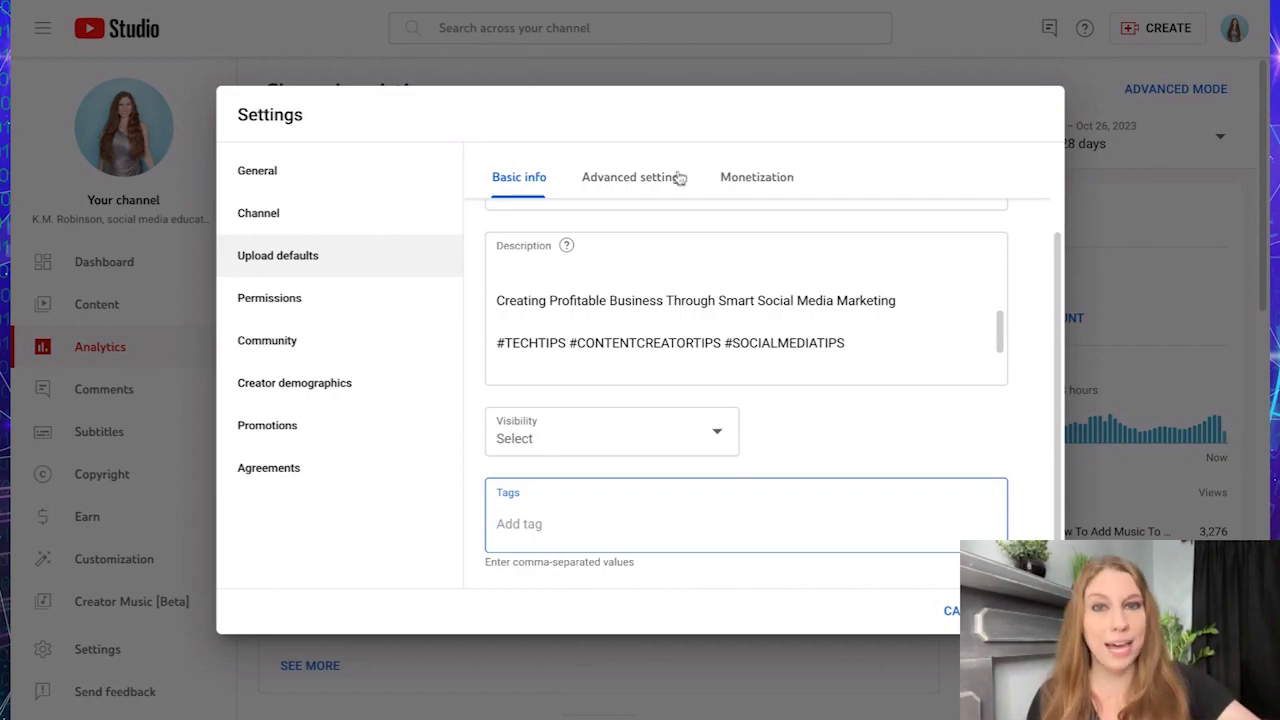
# - Review the advanced upload defaults for chapters, license, category, language, comments and paid promotion, and open the monetization defaults
pyautogui.click(642, 177)
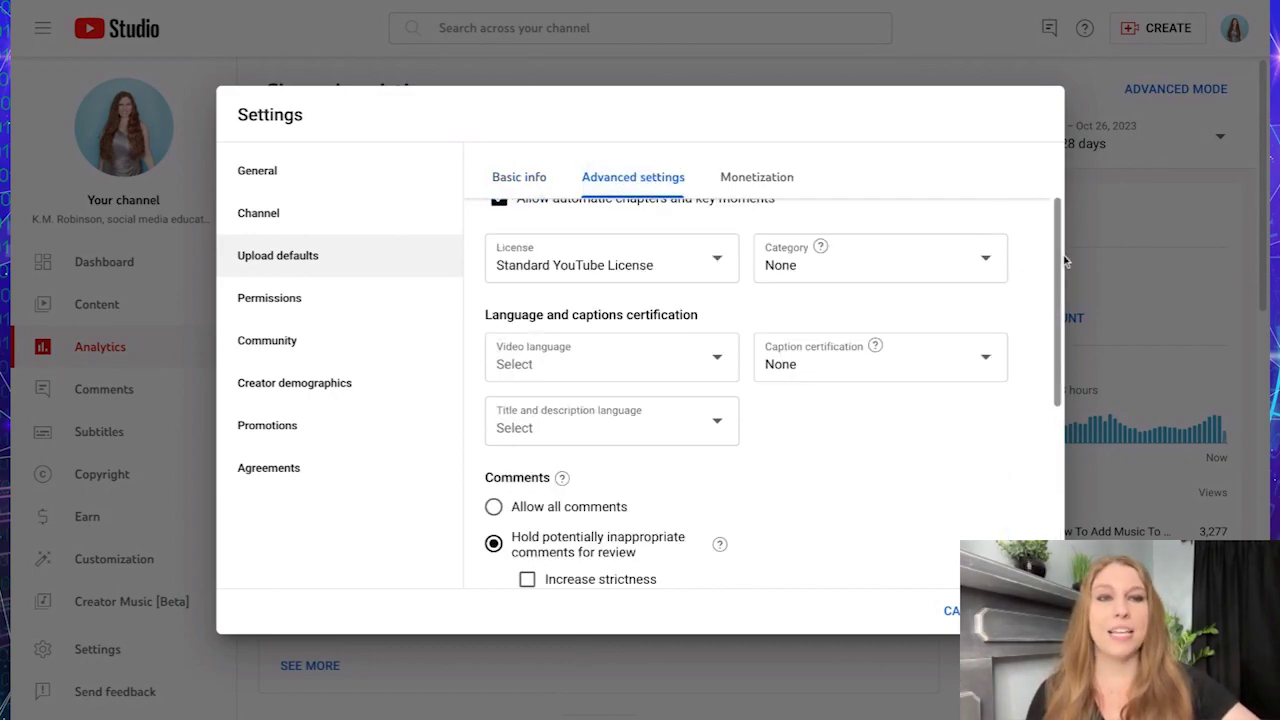
pyautogui.scroll(1, 1058, 263)
pyautogui.scroll(2, 1058, 263)
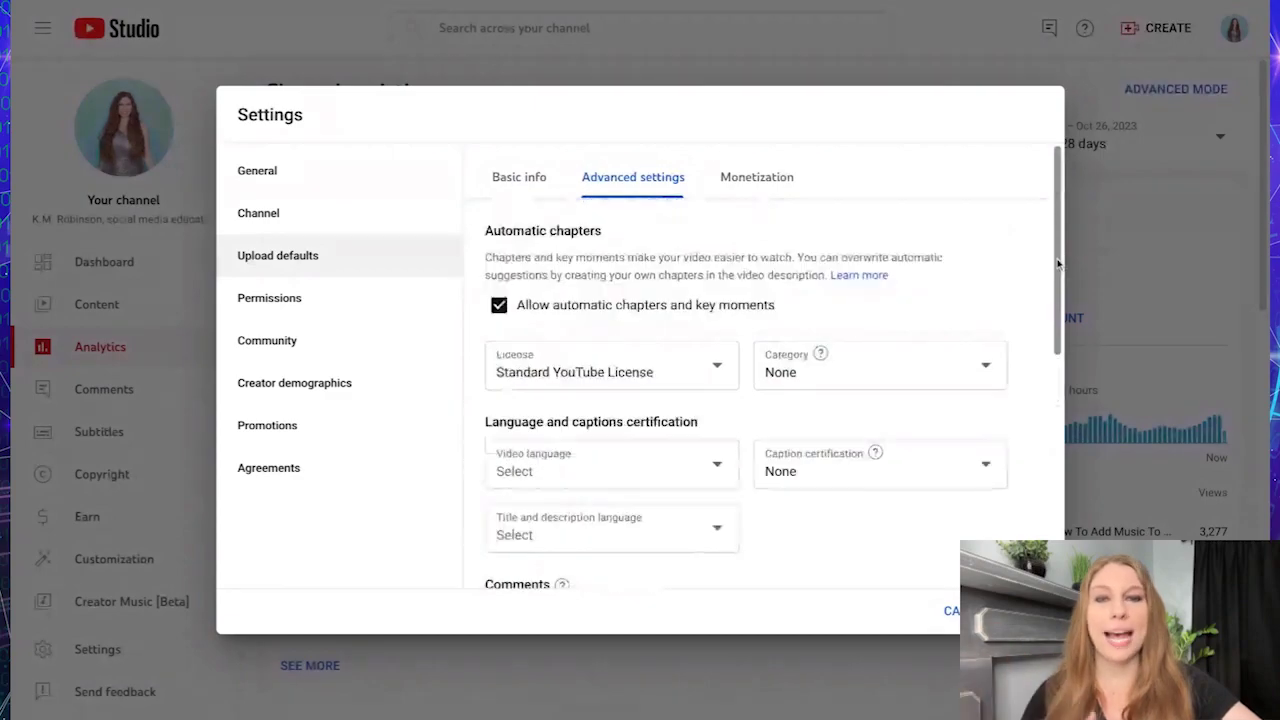
pyautogui.scroll(-1, 760, 400)
pyautogui.scroll(-3, 760, 400)
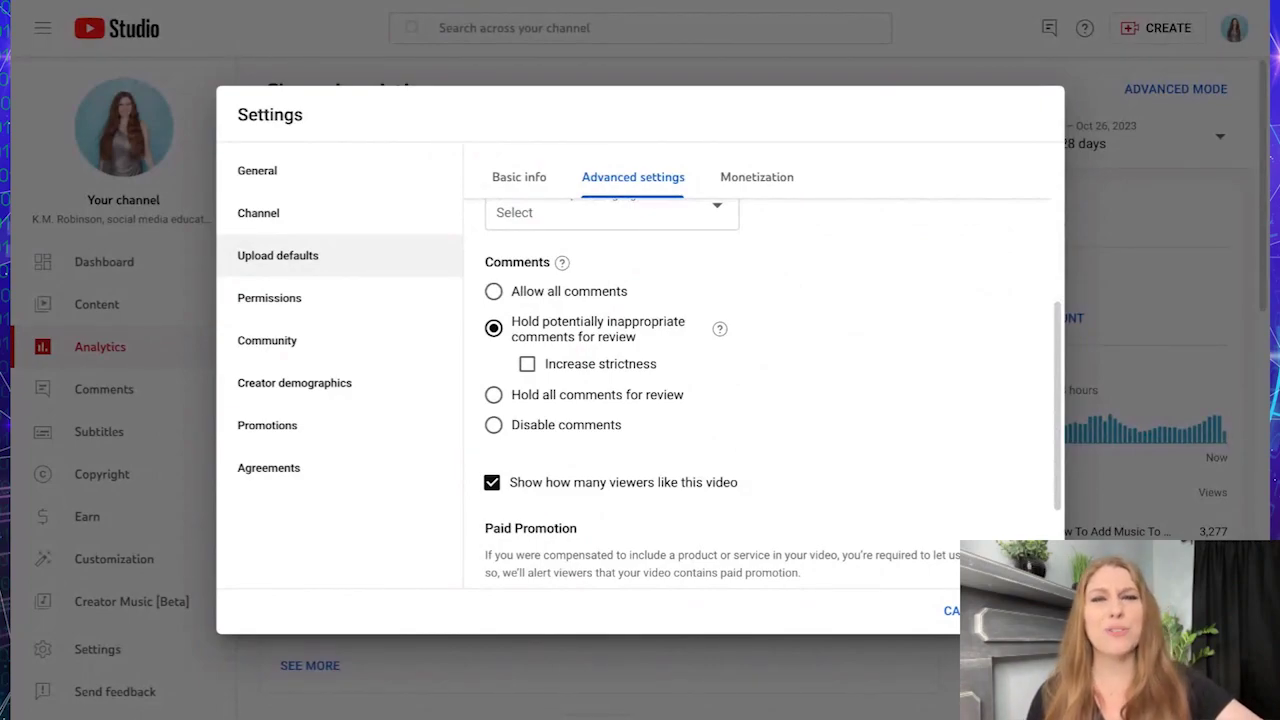
pyautogui.scroll(-2, 1057, 357)
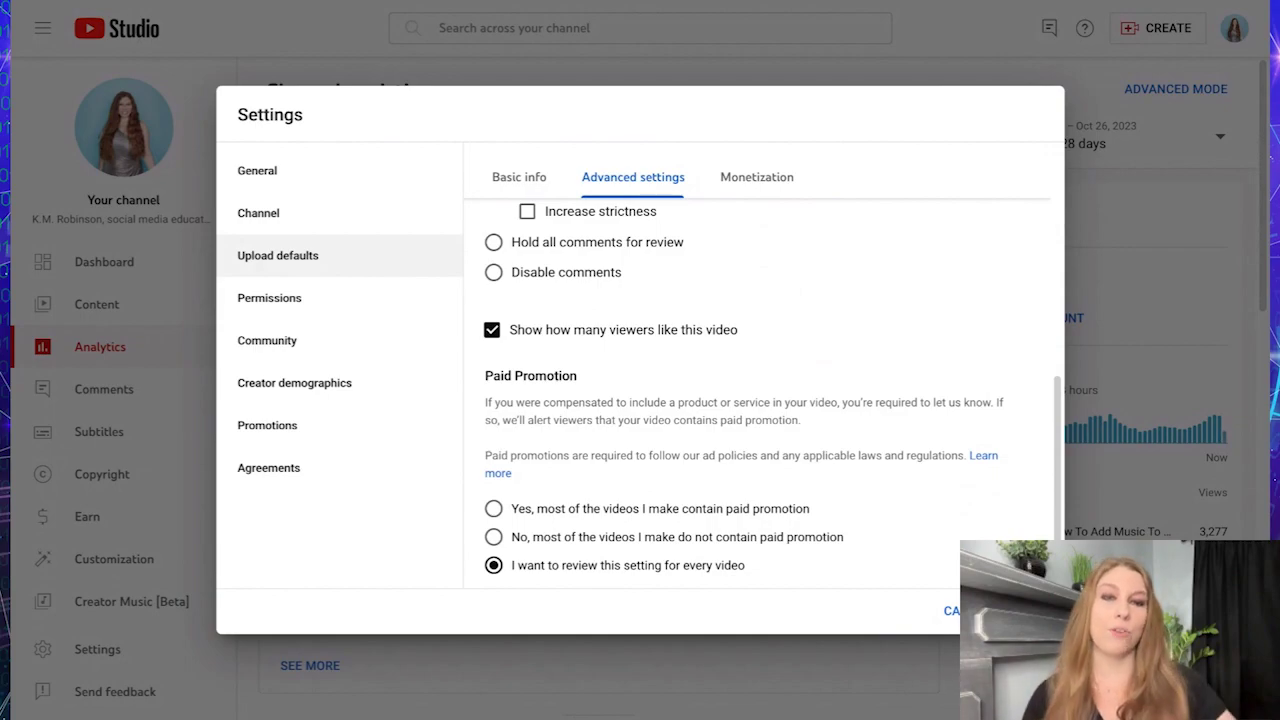
pyautogui.click(778, 181)
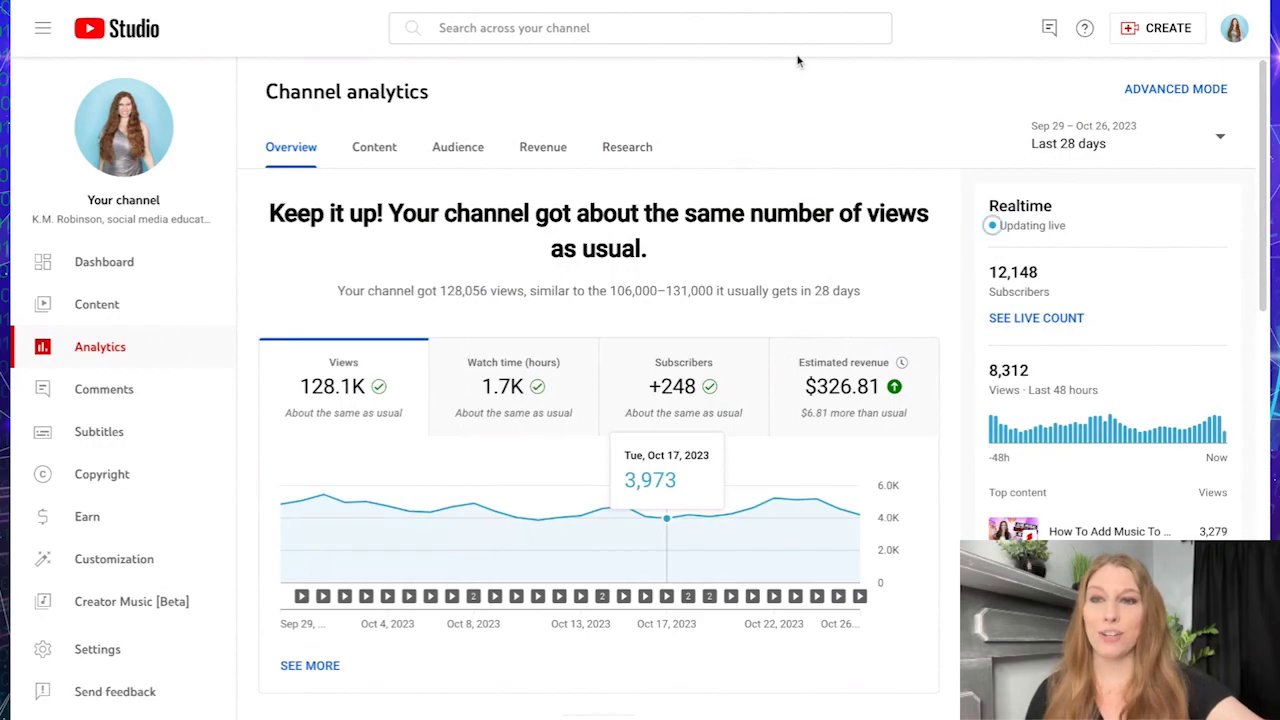
# - Open the details of the channel video "How To Not Get Flagged For Reusing Your Own Content On YouTube" and select its description's intro line and separator
pyautogui.click(152, 305)
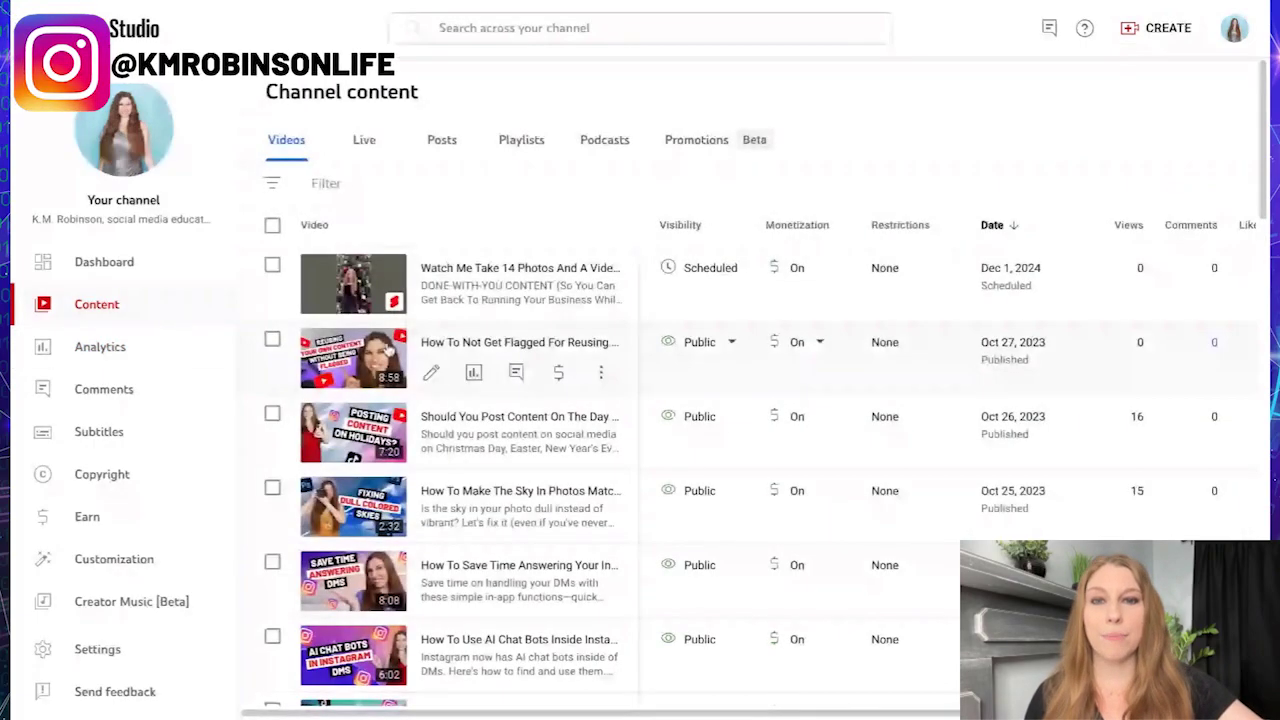
pyautogui.click(380, 385)
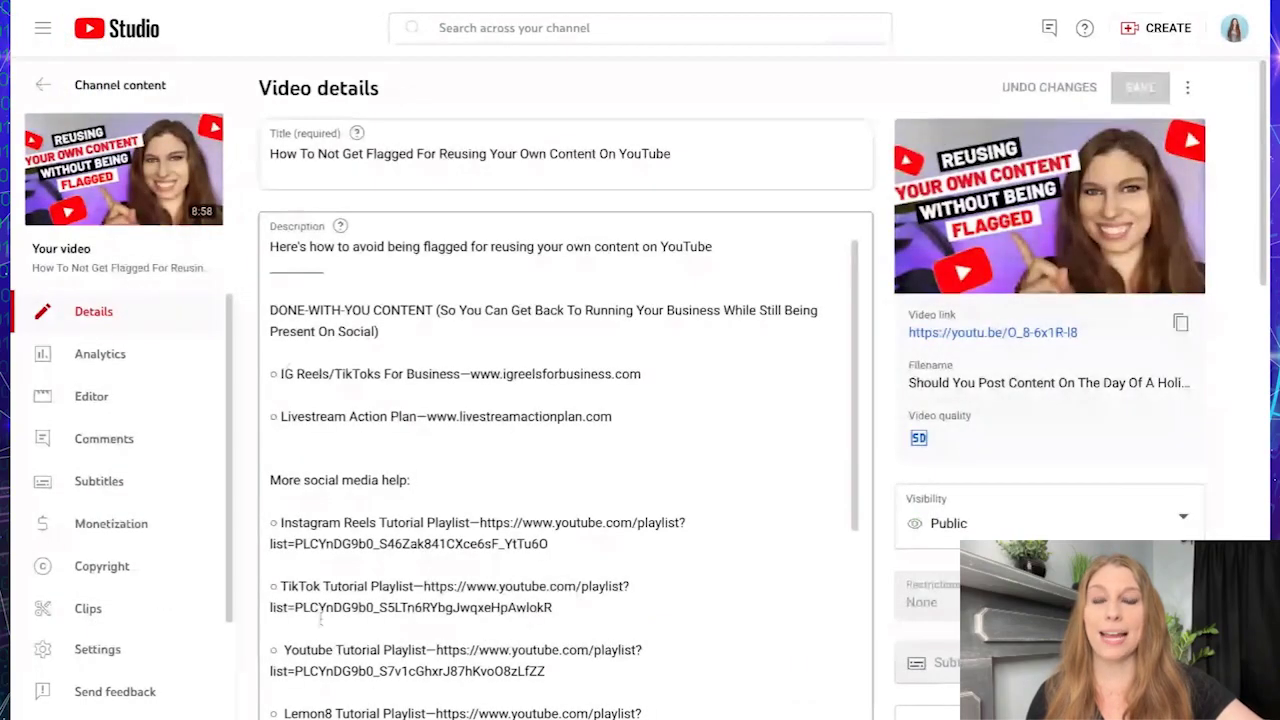
pyautogui.moveTo(320, 266); pyautogui.dragTo(268, 244)
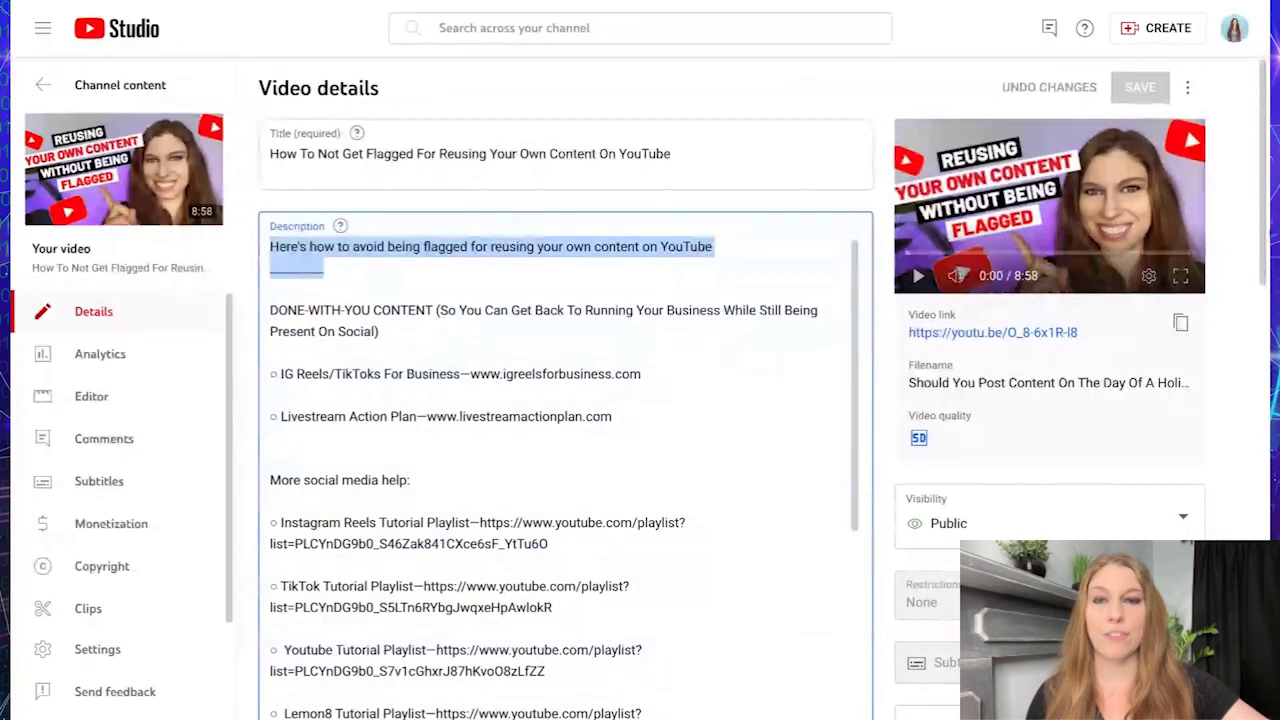
# - Examine the video's playlist, audience and paid promotion settings, and the playlist links in its description
pyautogui.moveTo(1262, 175); pyautogui.dragTo(1262, 500)
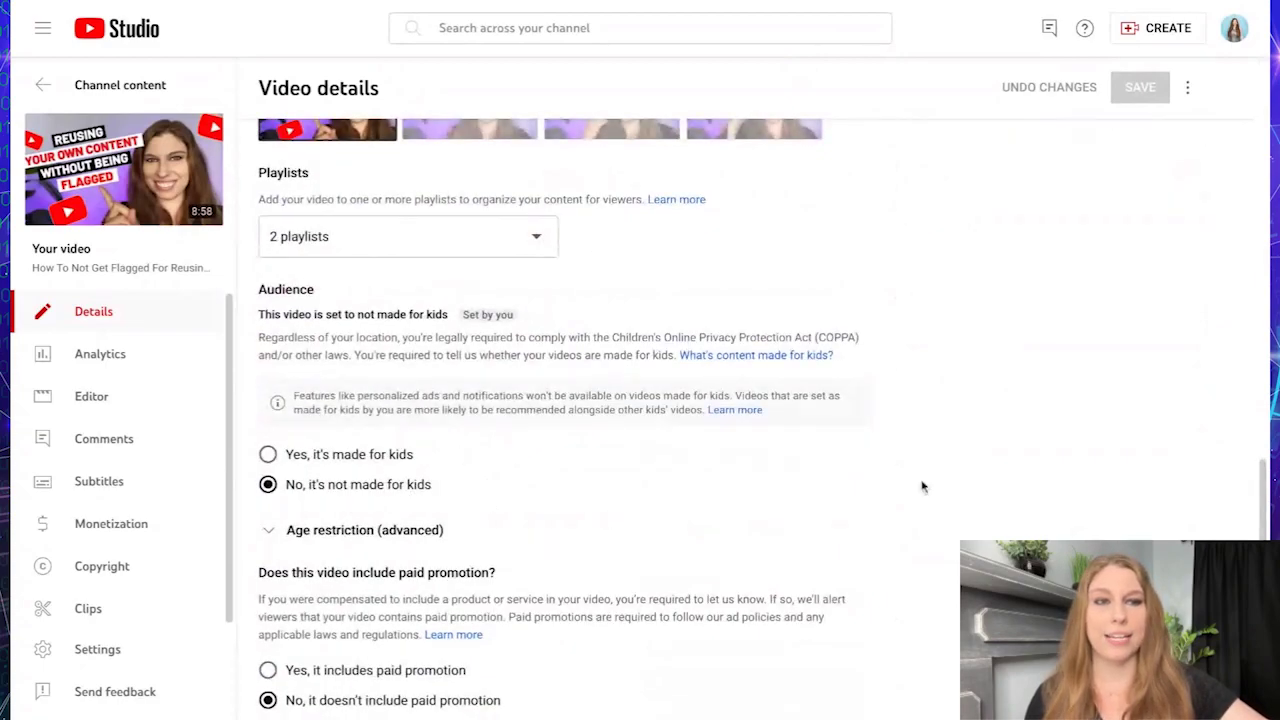
pyautogui.scroll(-1, 1262, 488)
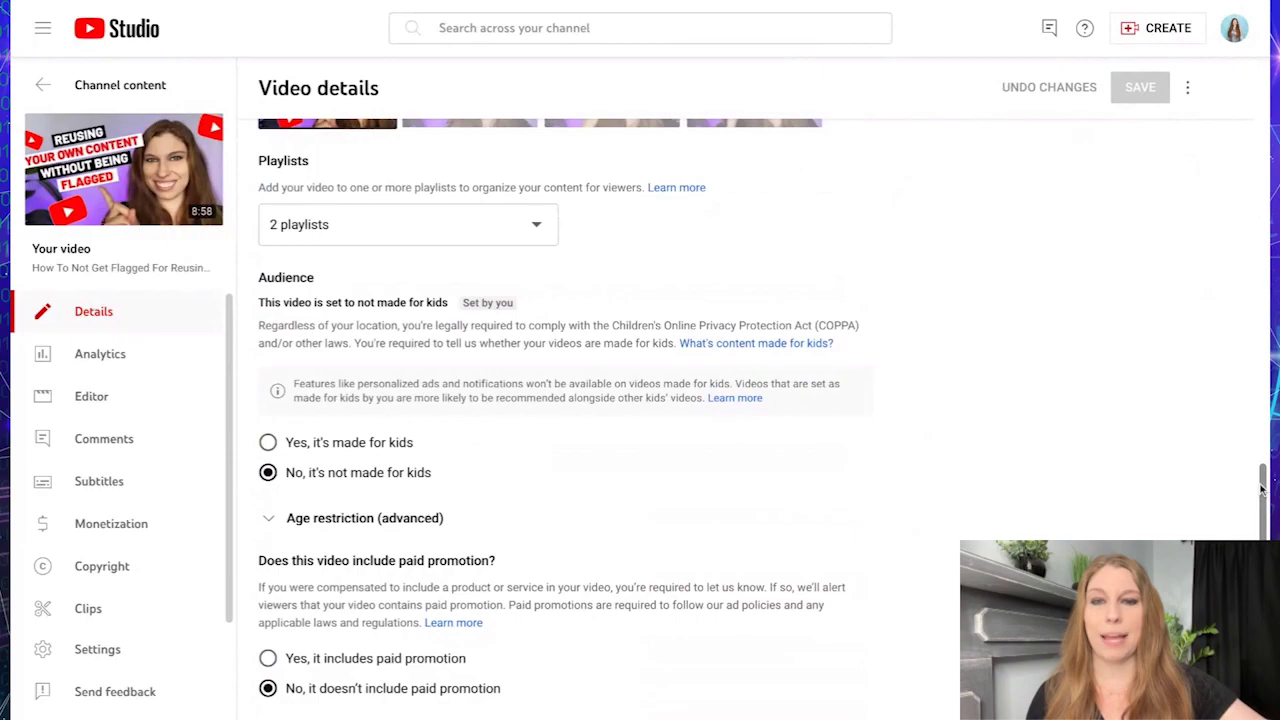
pyautogui.scroll(-1, 1262, 488)
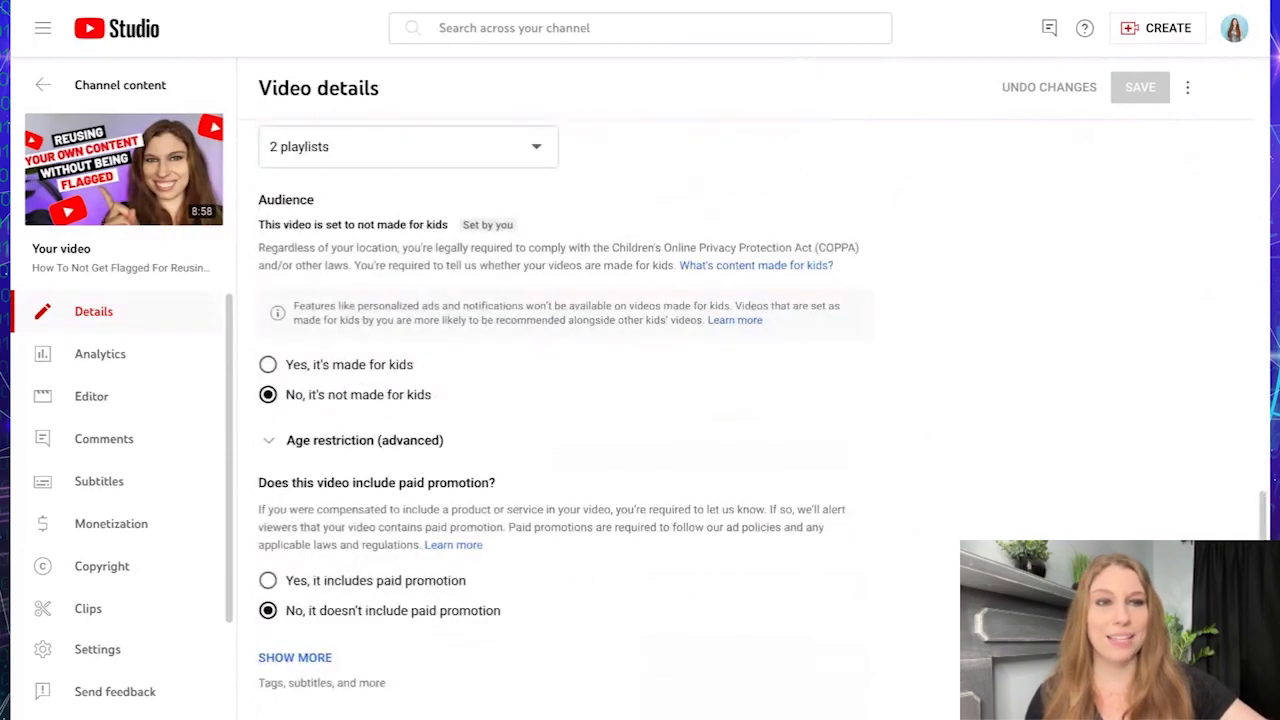
pyautogui.moveTo(1261, 515); pyautogui.dragTo(1243, 97)
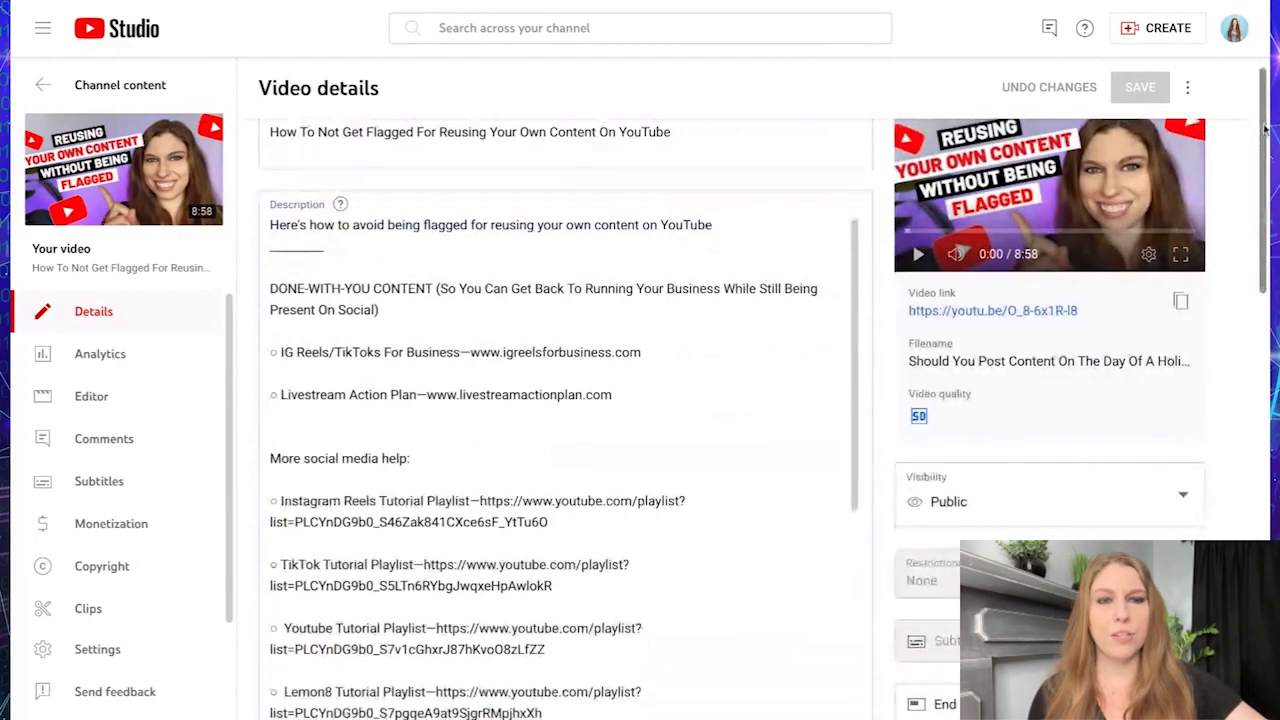
pyautogui.scroll(-3, 1265, 130)
pyautogui.scroll(-2, 1265, 130)
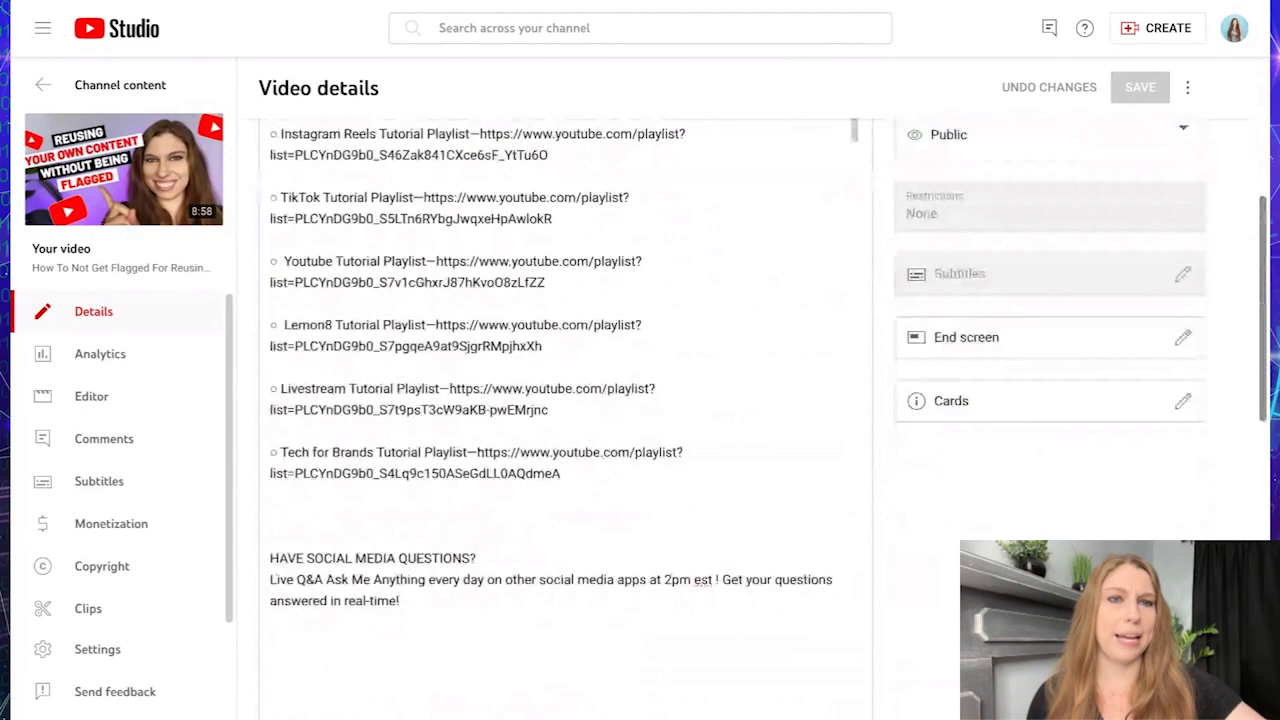
pyautogui.scroll(1, 1192, 238)
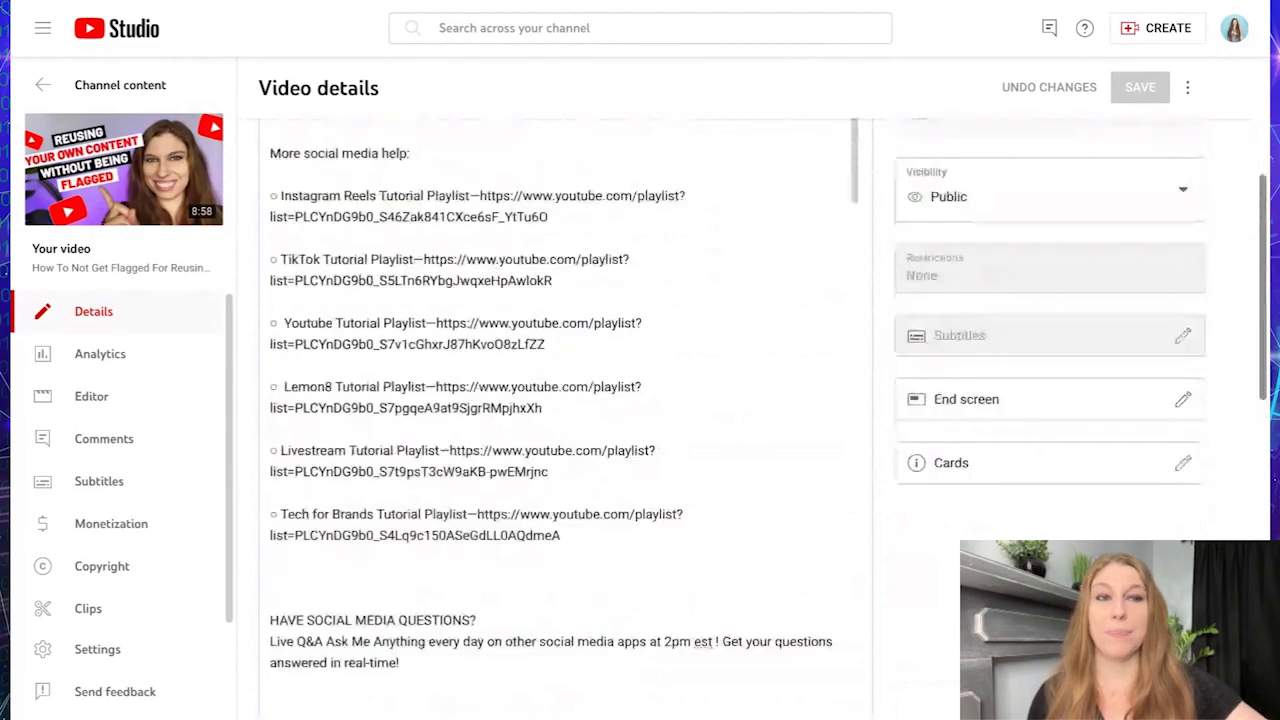